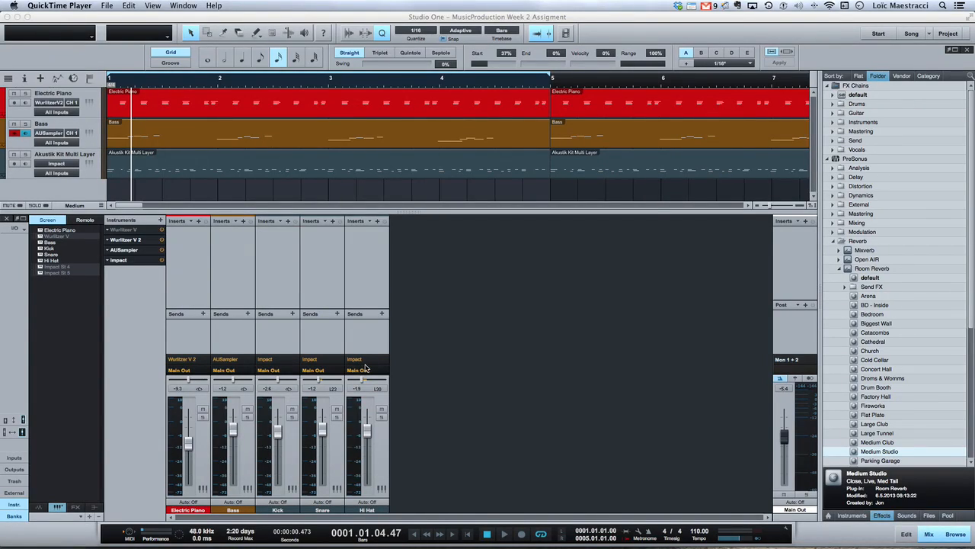
Add a bus for the Kick, Snare and Hi Hat channels and rename it Drum Bus.
click(376, 331)
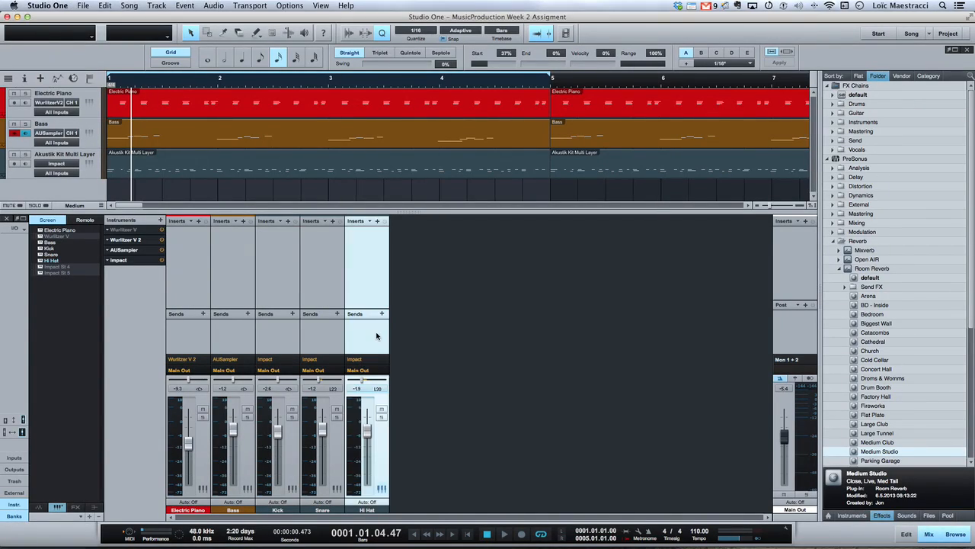
shift+click(322, 288)
shift+click(290, 287)
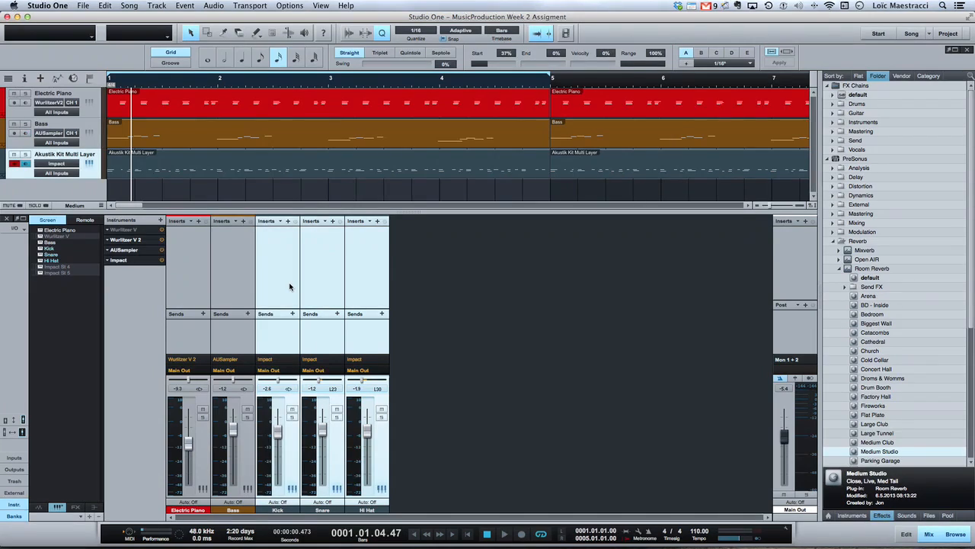
right_click(289, 287)
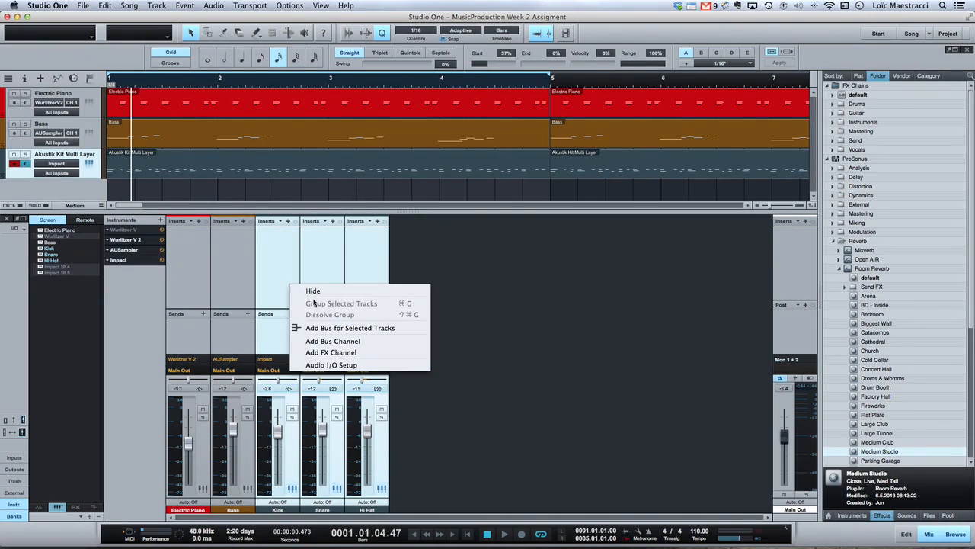
click(340, 329)
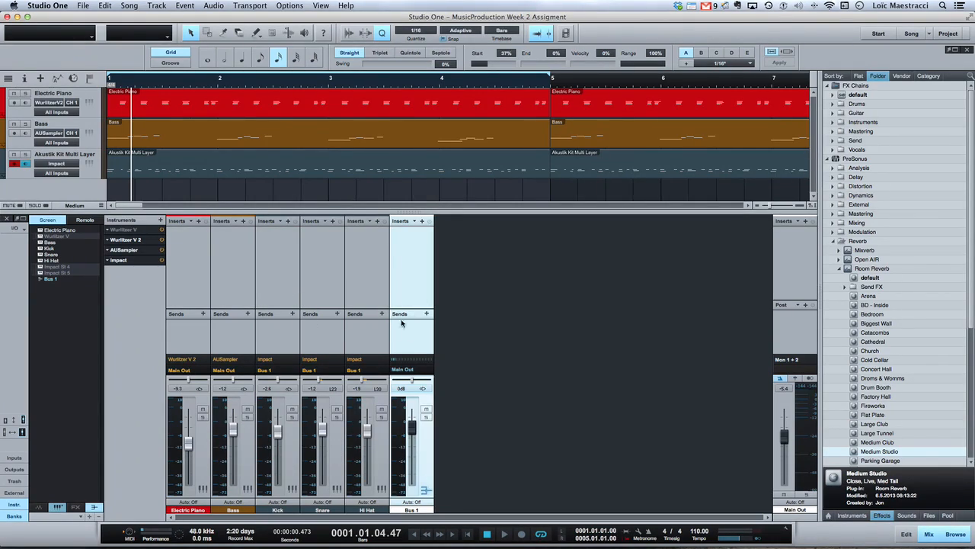
double_click(411, 509)
text(Drum Bus)
key(Return)
Balance the drum levels with Snare at about -8.8 dB, Kick at -7.9 dB and, during playback, Drum Bus at -6.7 dB.
alt+click(323, 432)
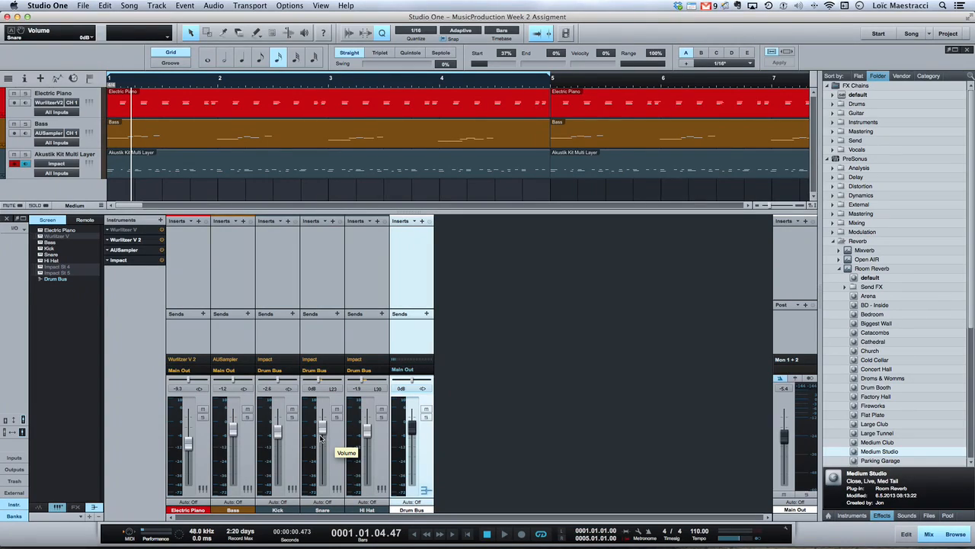
drag(323, 428, 276, 442)
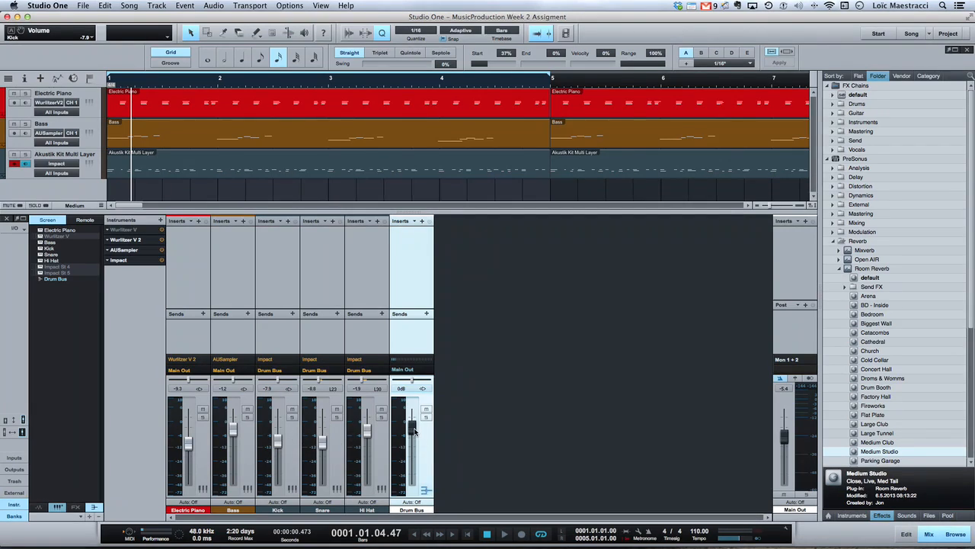
drag(414, 432, 411, 449)
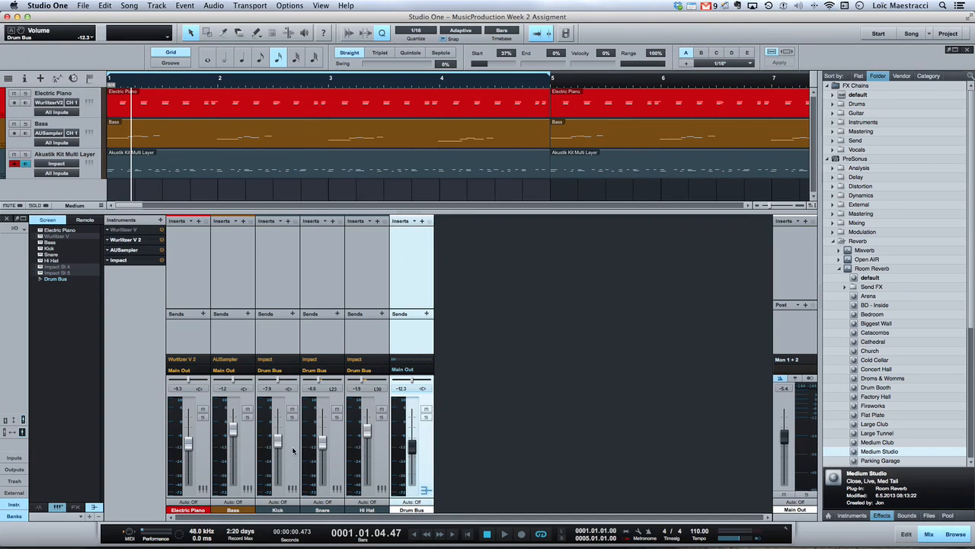
key(space)
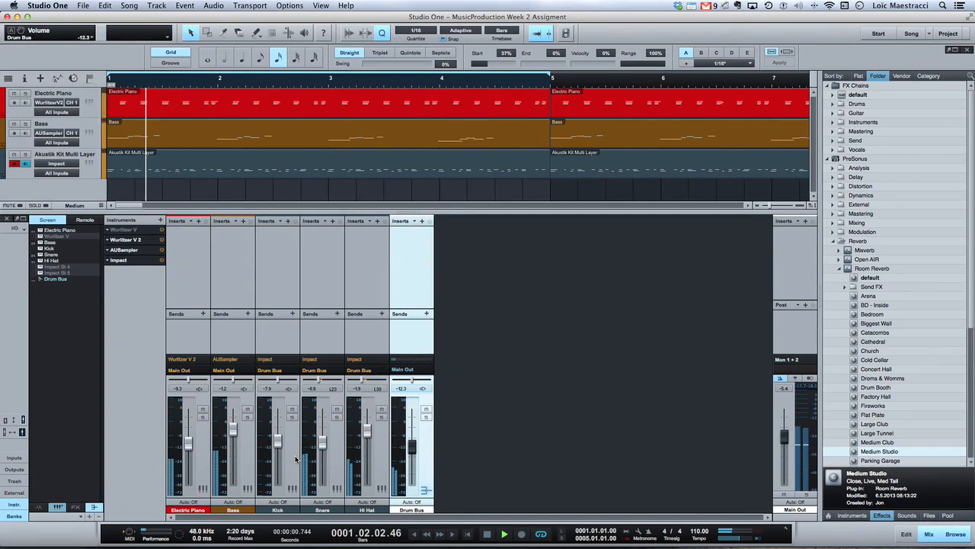
mouse_move(413, 449)
mouse_down()
mouse_move(417, 427)
mouse_move(415, 443)
mouse_up()
key(space)
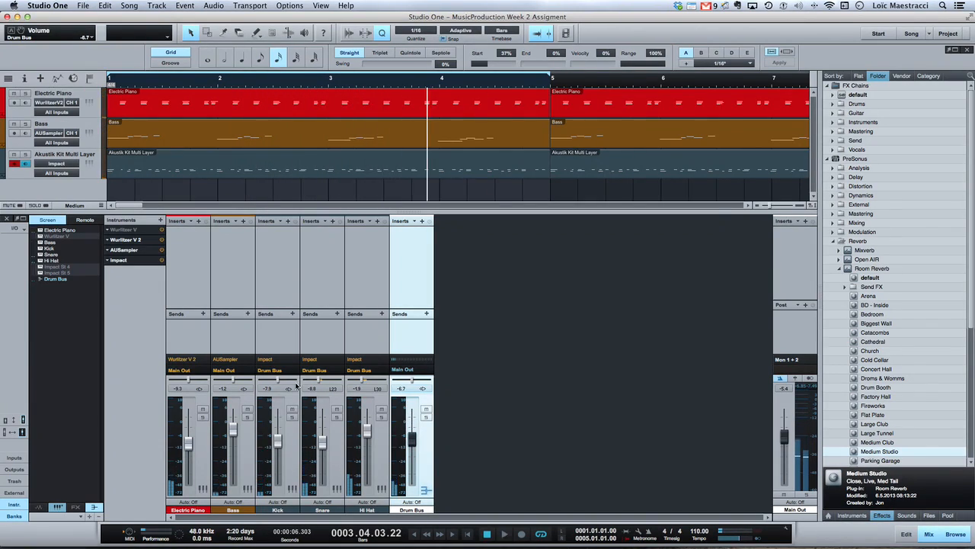
Hide the Kick, Snare and Hi Hat channels in the mixer.
click(289, 254)
shift+click(318, 254)
shift+click(354, 257)
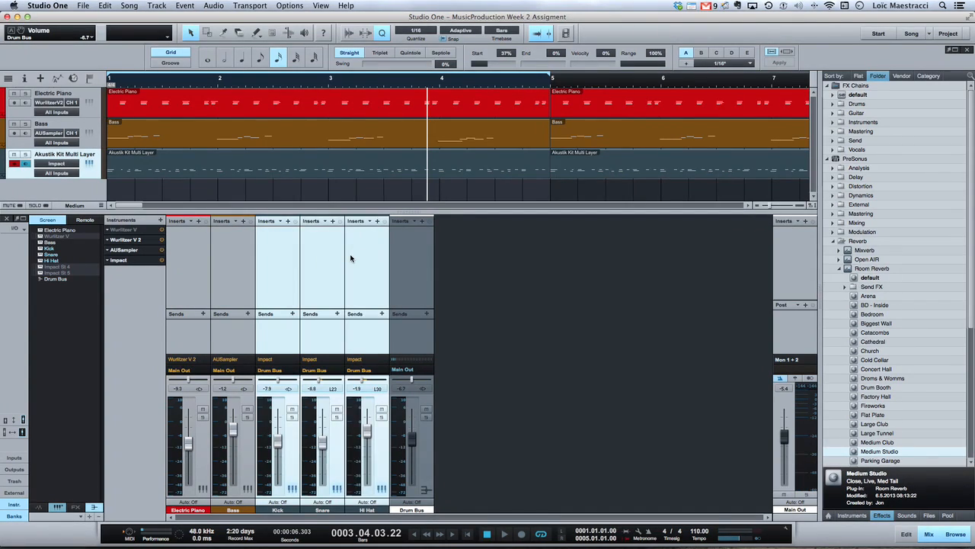
right_click(352, 257)
click(374, 262)
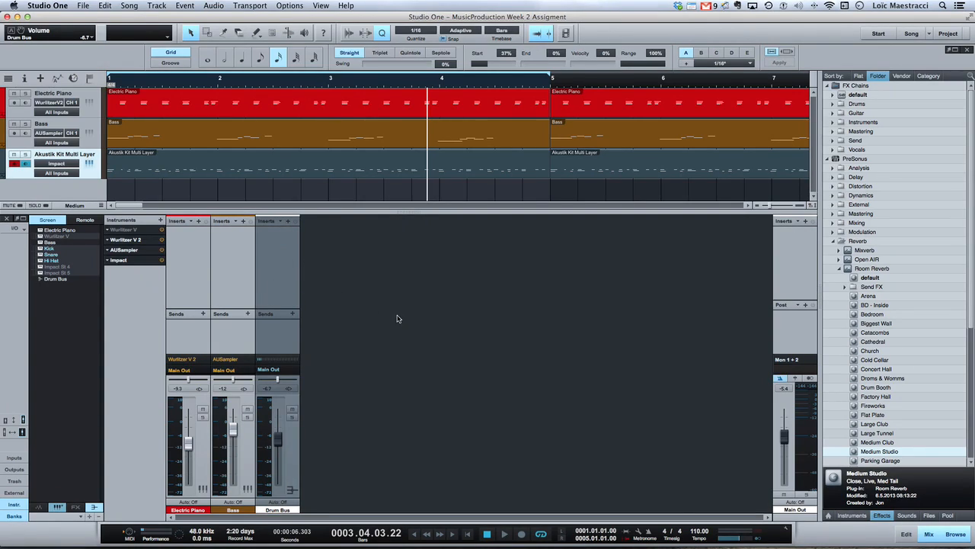
Load the Funk Bass effects chain from the Guitar presets onto the Bass channel's inserts.
click(195, 230)
click(238, 235)
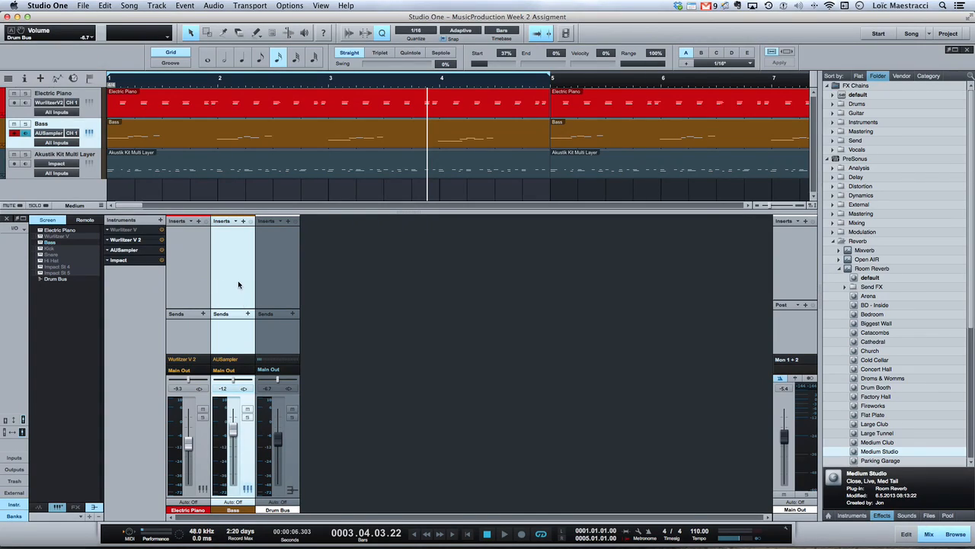
click(236, 221)
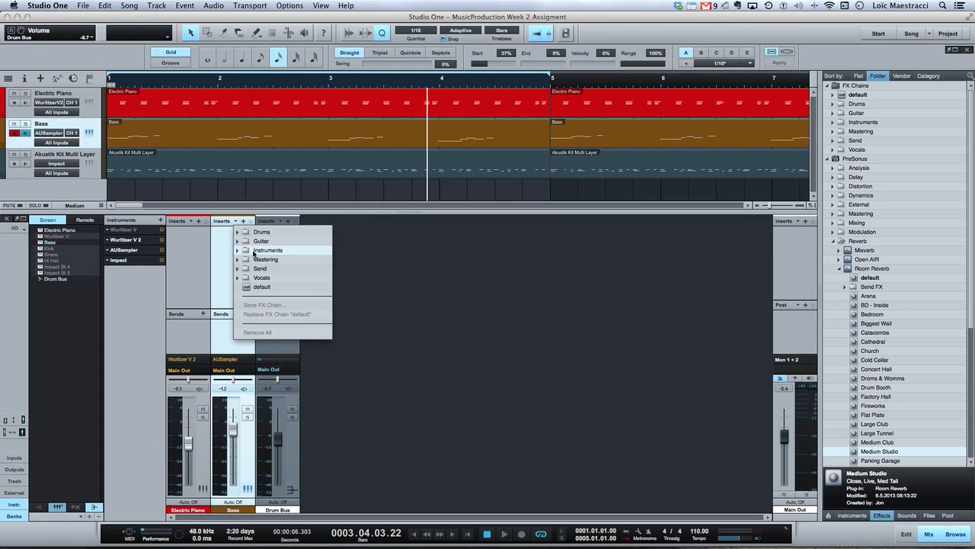
click(253, 255)
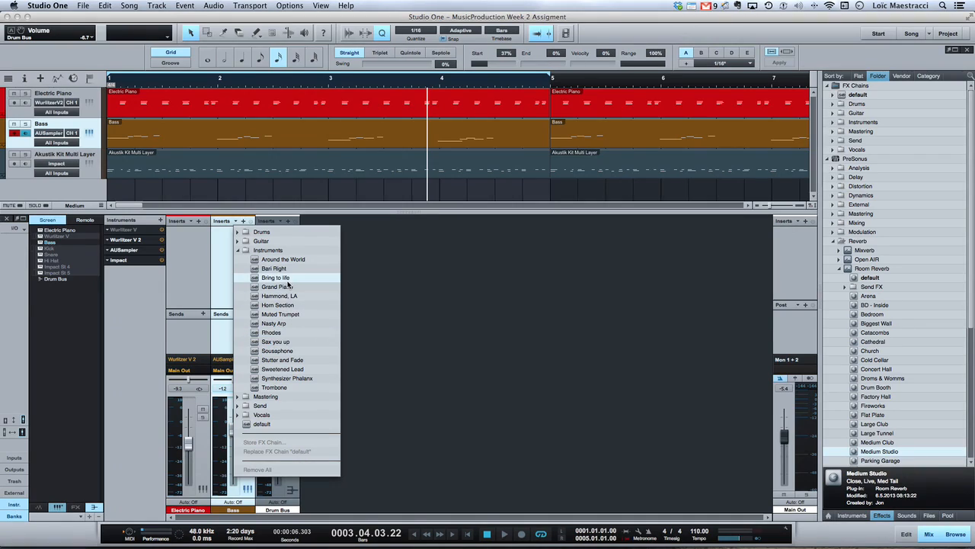
click(266, 242)
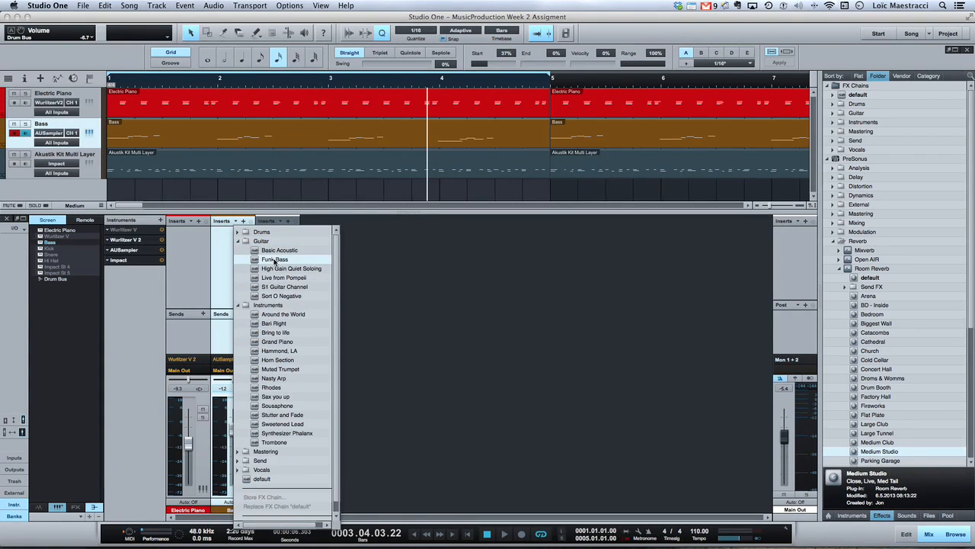
click(275, 260)
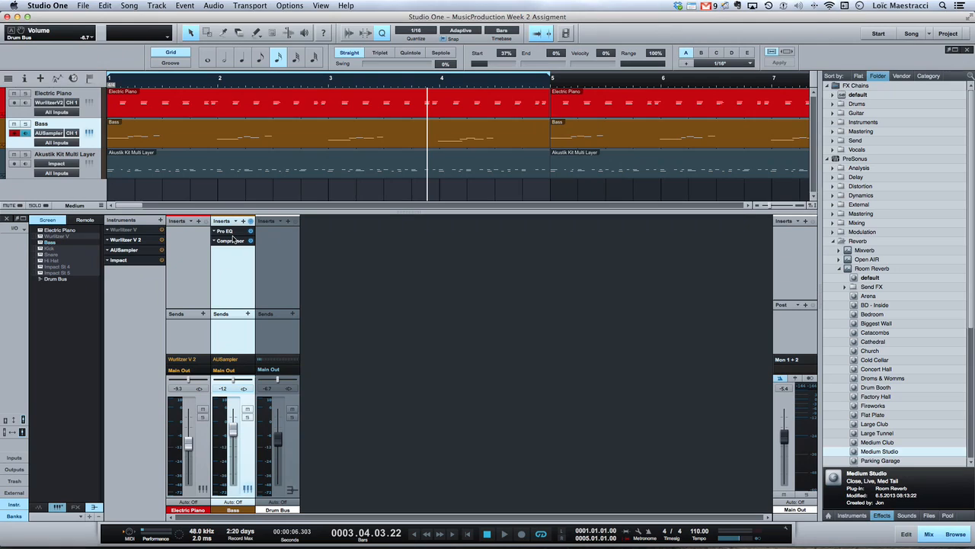
Lower the Bass channel's volume to about -6.7 dB while the song plays.
key(space)
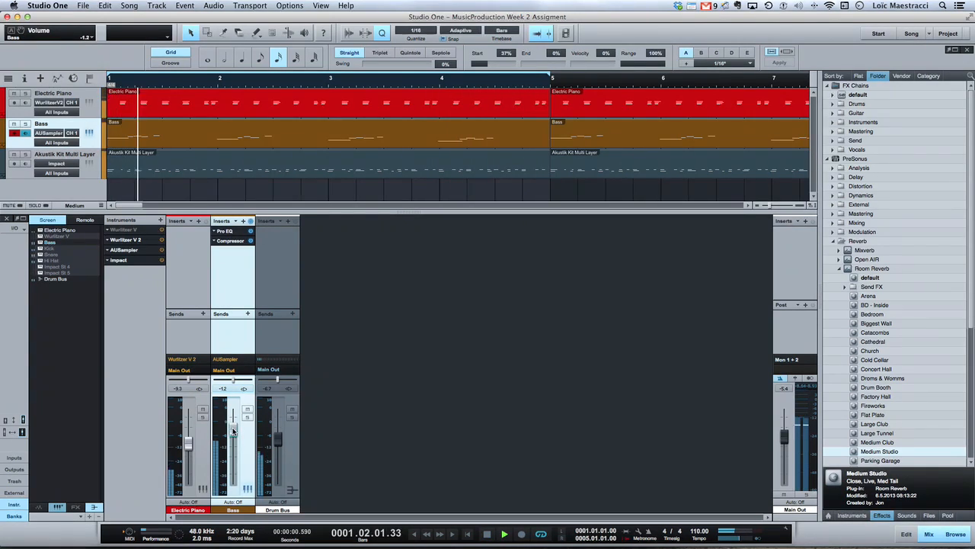
drag(233, 429, 231, 440)
key(space)
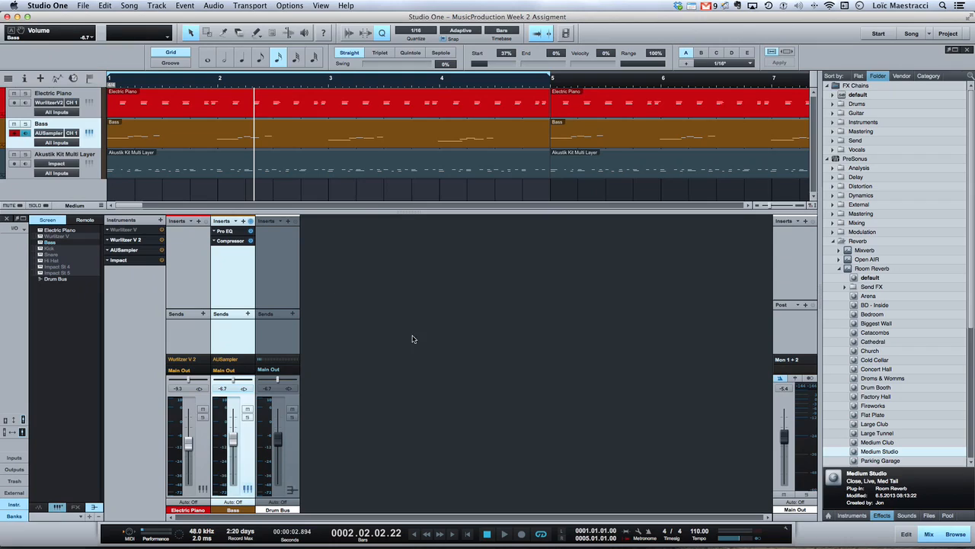
Add an FX channel named Reverb and insert the default Room Reverb preset on it.
right_click(332, 297)
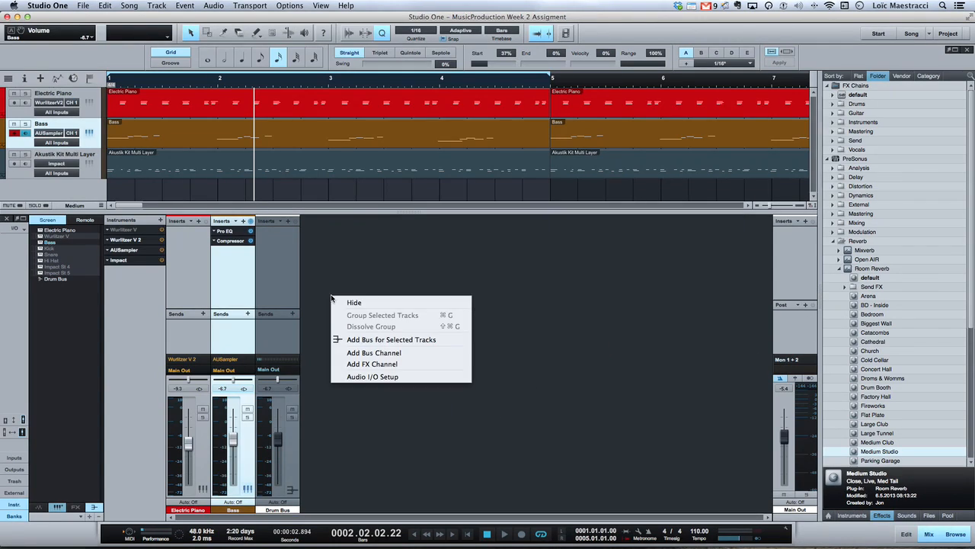
click(374, 364)
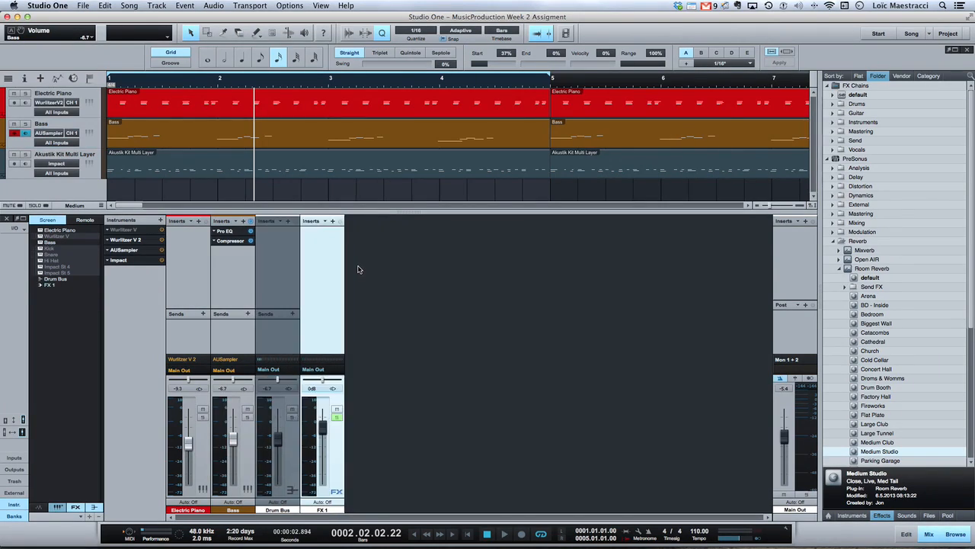
double_click(318, 510)
text(Reverb)
key(Return)
drag(871, 279, 318, 279)
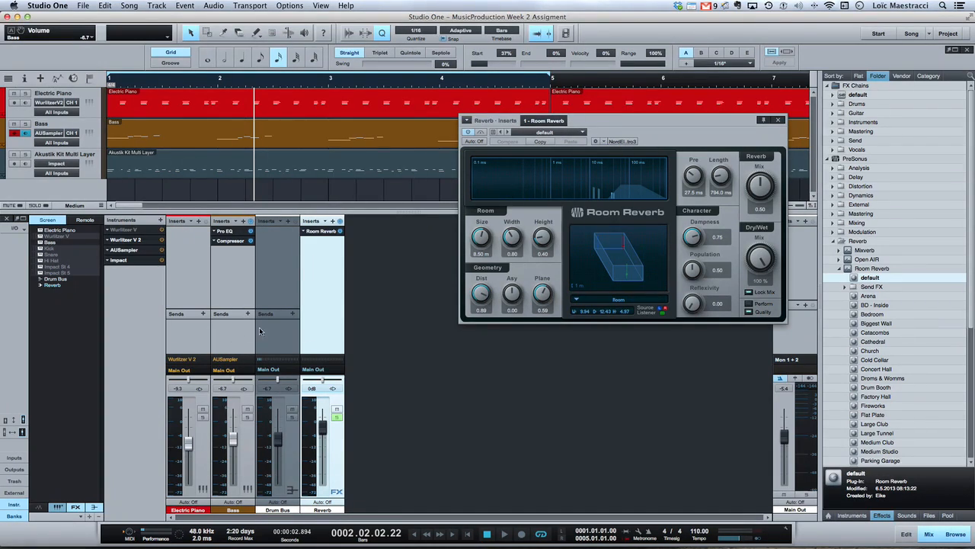
Add sends to the Reverb channel from Electric Piano, Bass and Drum Bus.
click(185, 314)
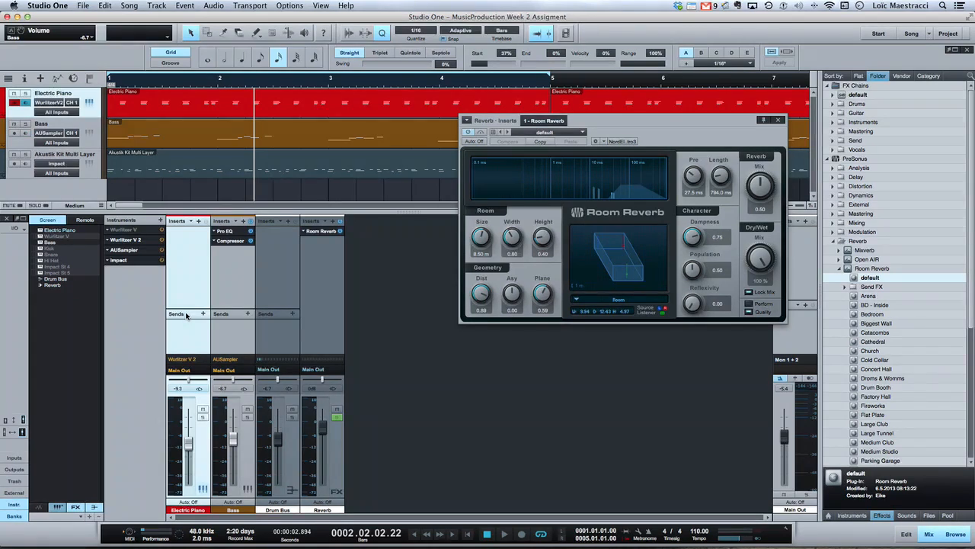
click(203, 314)
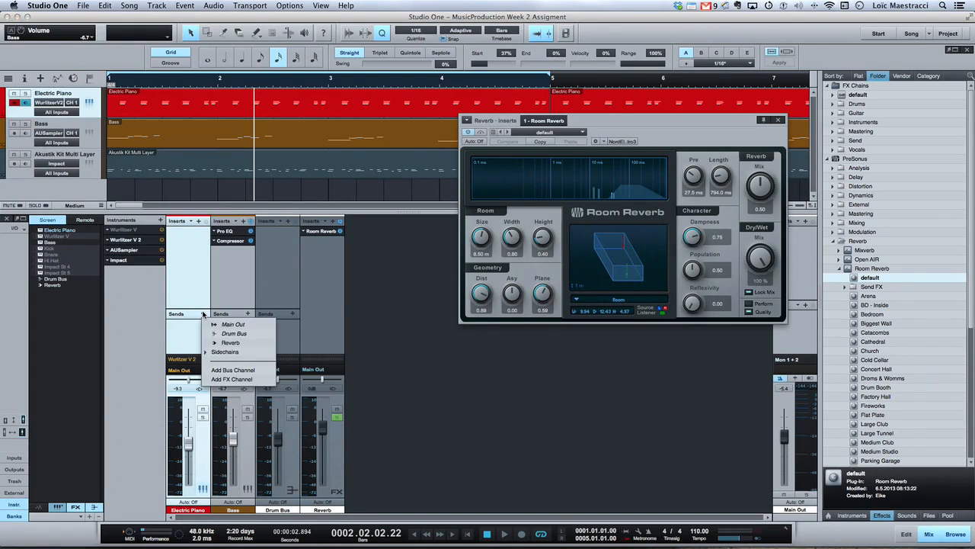
click(226, 343)
click(248, 313)
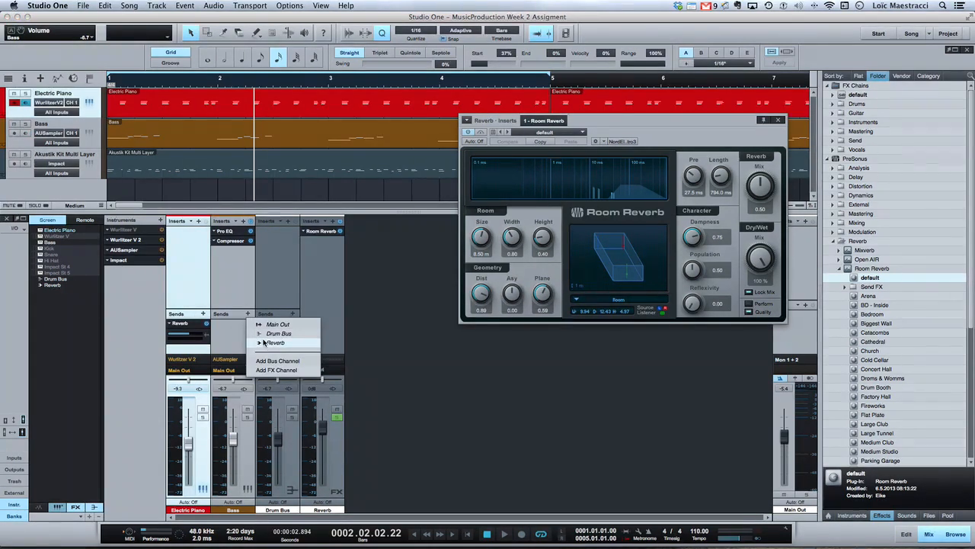
click(265, 343)
click(292, 313)
mouse_move(320, 332)
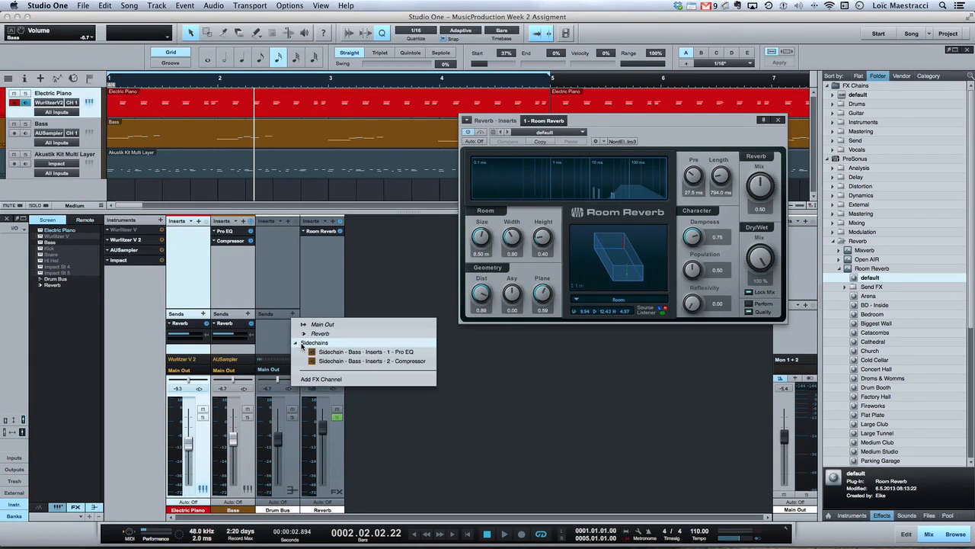
click(358, 351)
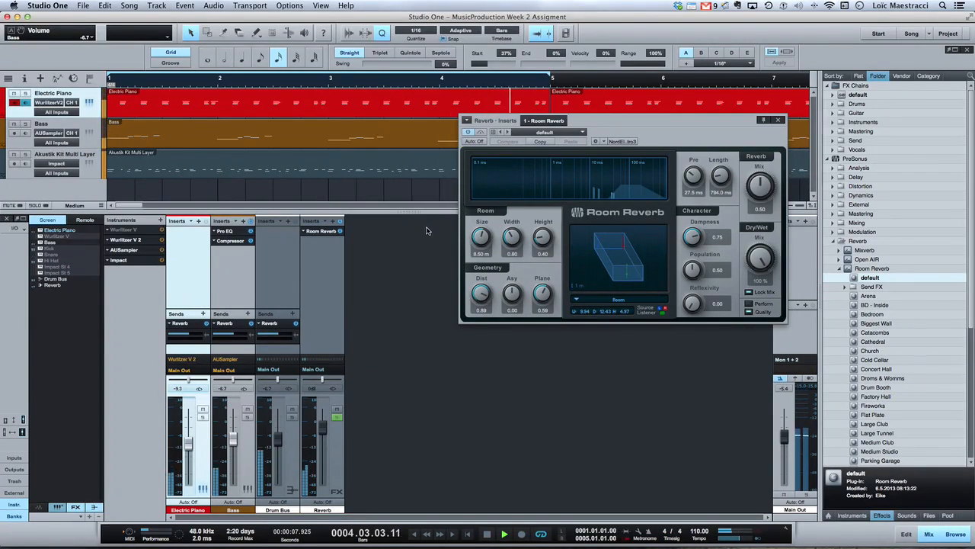
Adjust the reverb balance with the Reverb fader at about -11.7 dB, Drum Bus send at -26.4 dB and Electric Piano send at +6.3 dB.
drag(322, 427, 325, 449)
drag(279, 335, 268, 335)
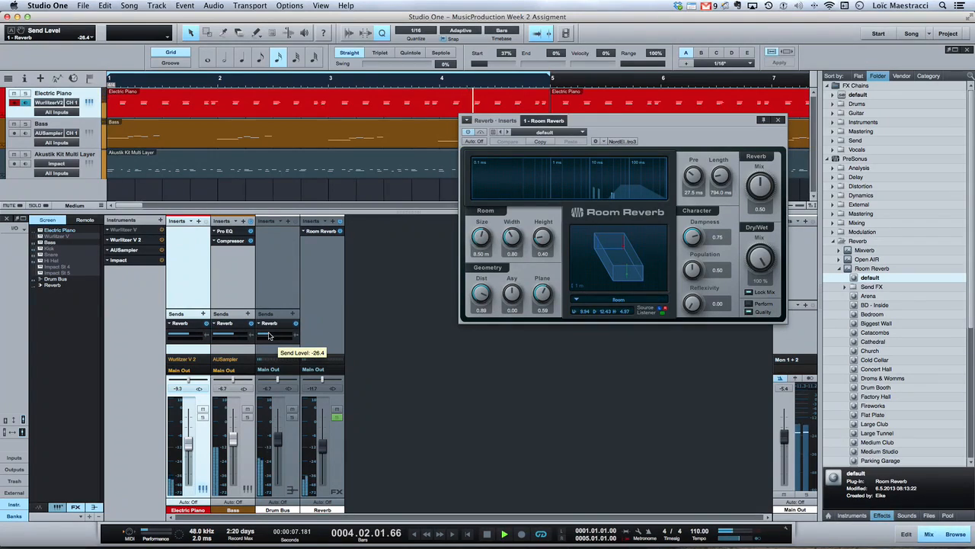
drag(191, 335, 202, 337)
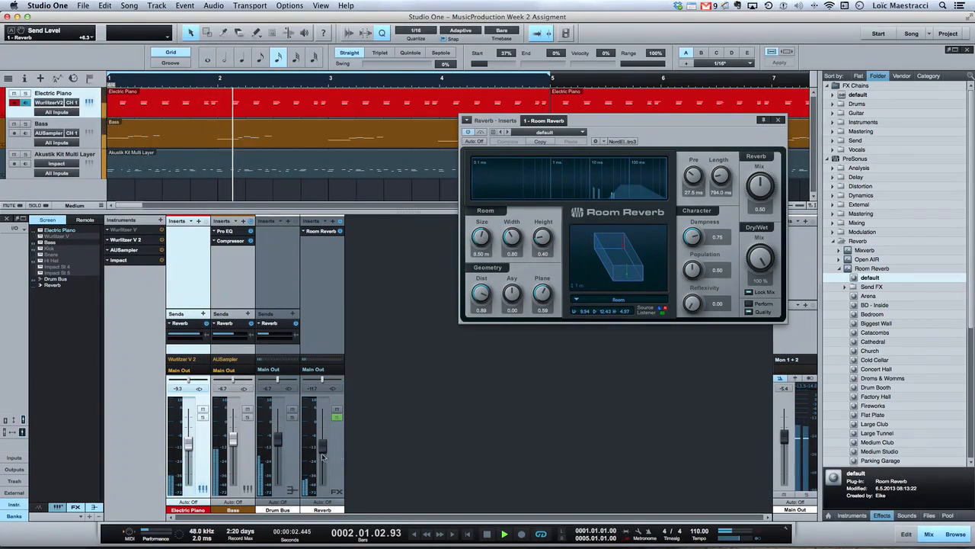
Sweep the Reverb channel's fader up and down to compare the effect and leave it at about -5.3 dB.
drag(325, 450, 326, 432)
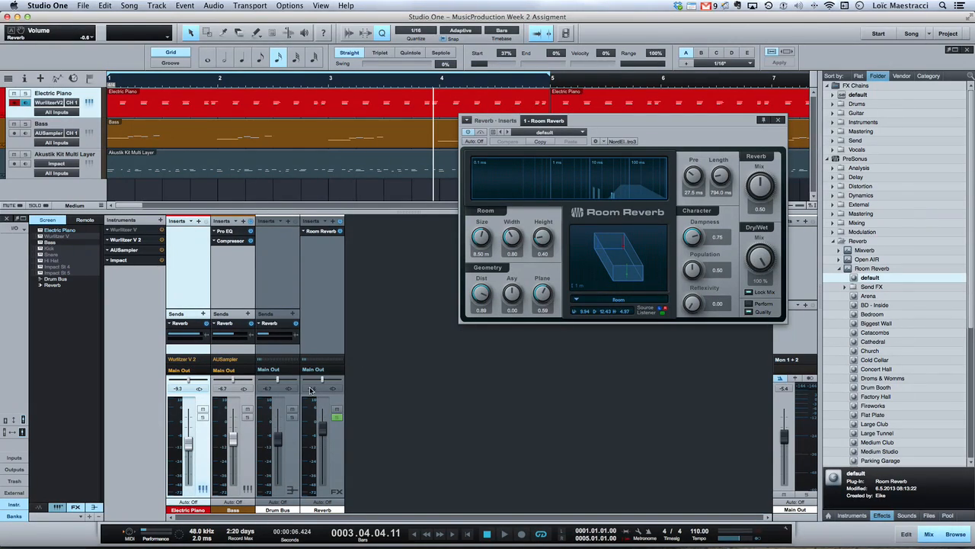
drag(321, 432, 321, 474)
drag(330, 423, 329, 466)
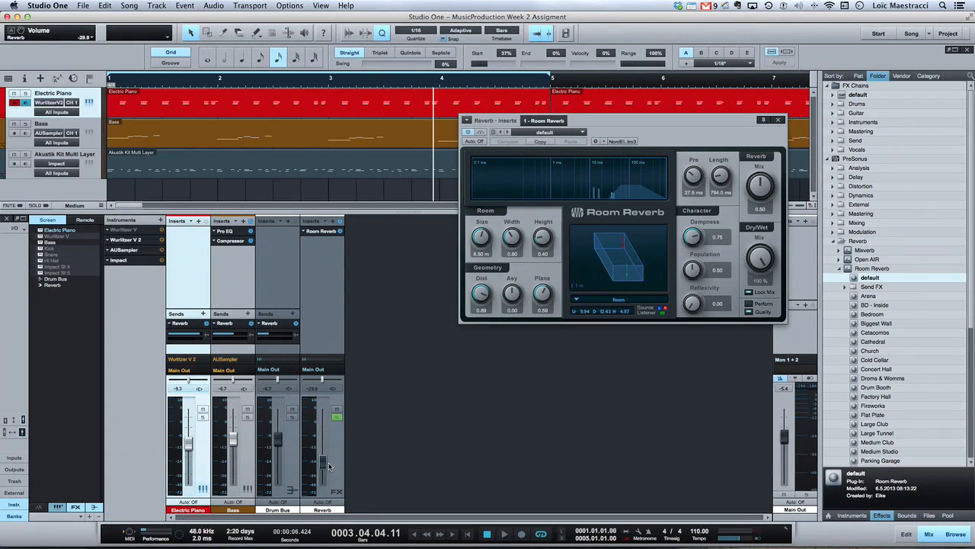
key(space)
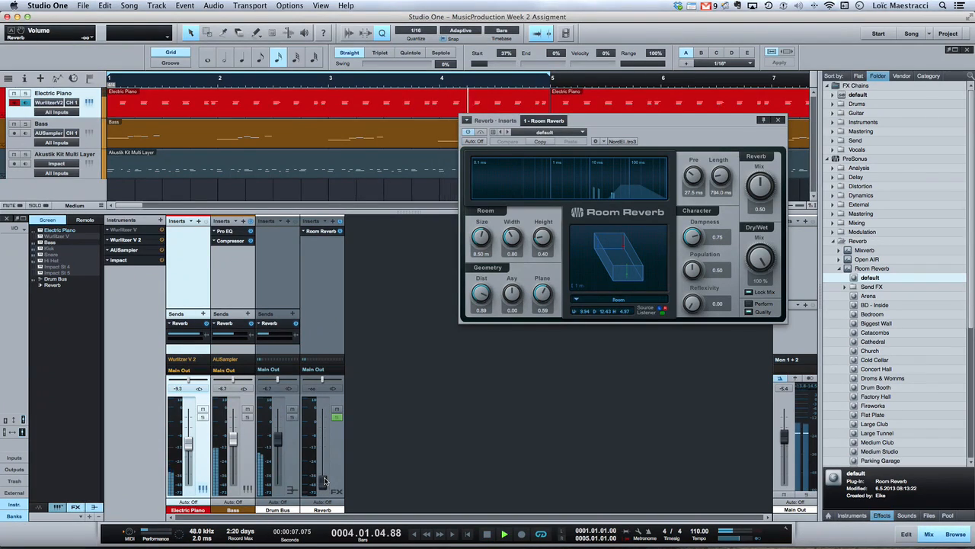
drag(325, 490, 326, 438)
key(space)
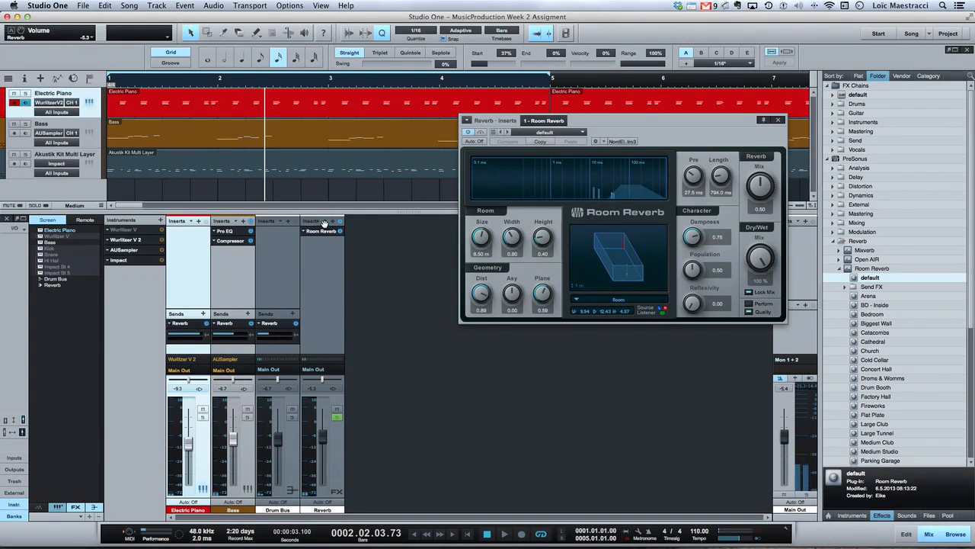
Audition the Cathedral and Public Bathroom presets in Room Reverb during playback and settle on Medium Studio.
click(555, 135)
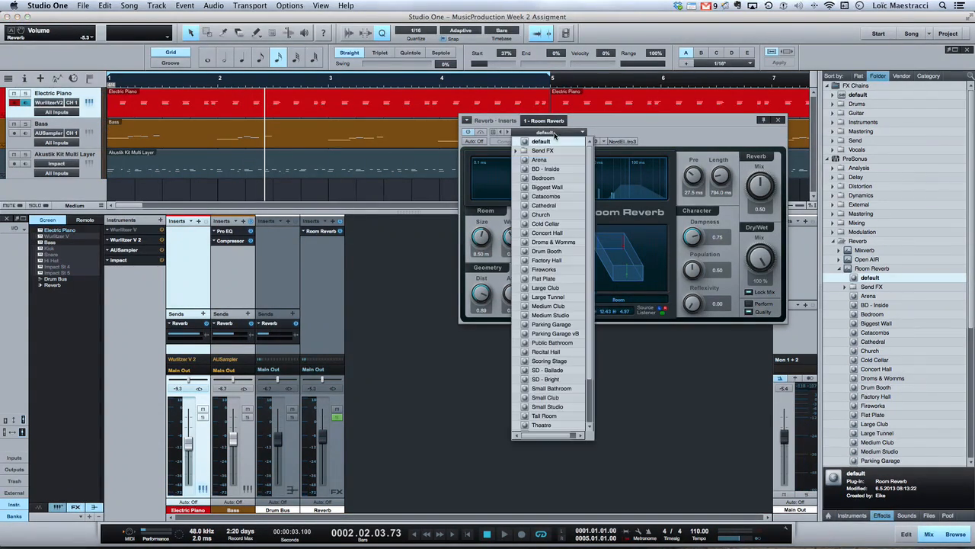
click(555, 205)
key(space)
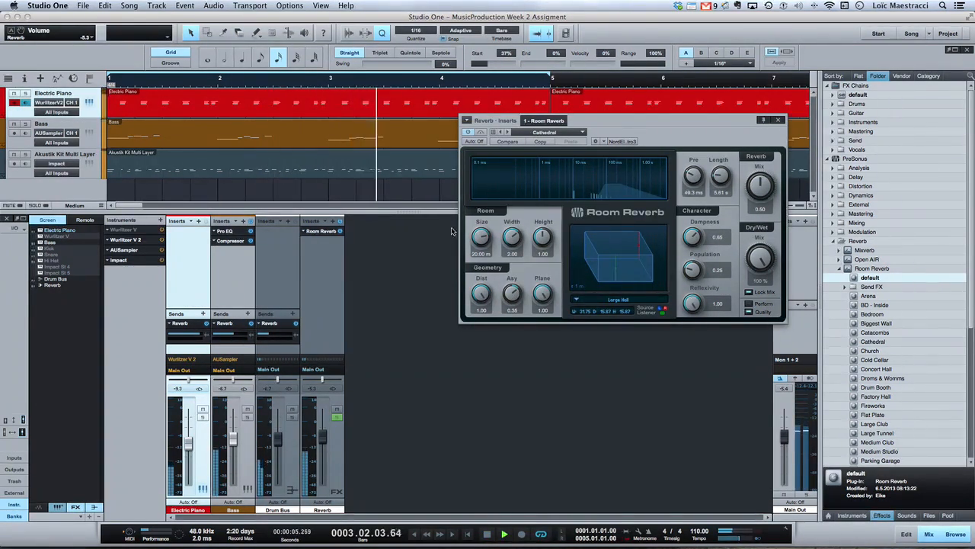
drag(638, 131, 650, 131)
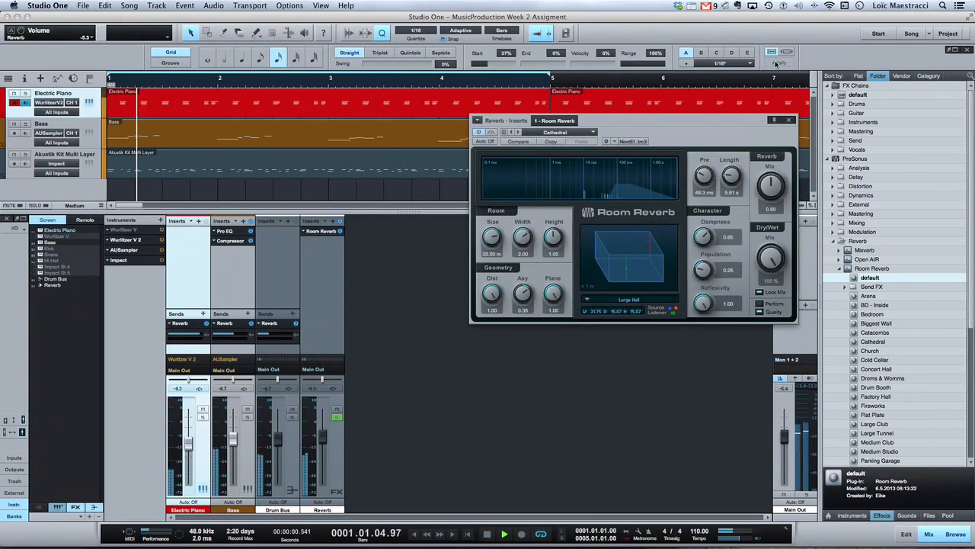
click(575, 132)
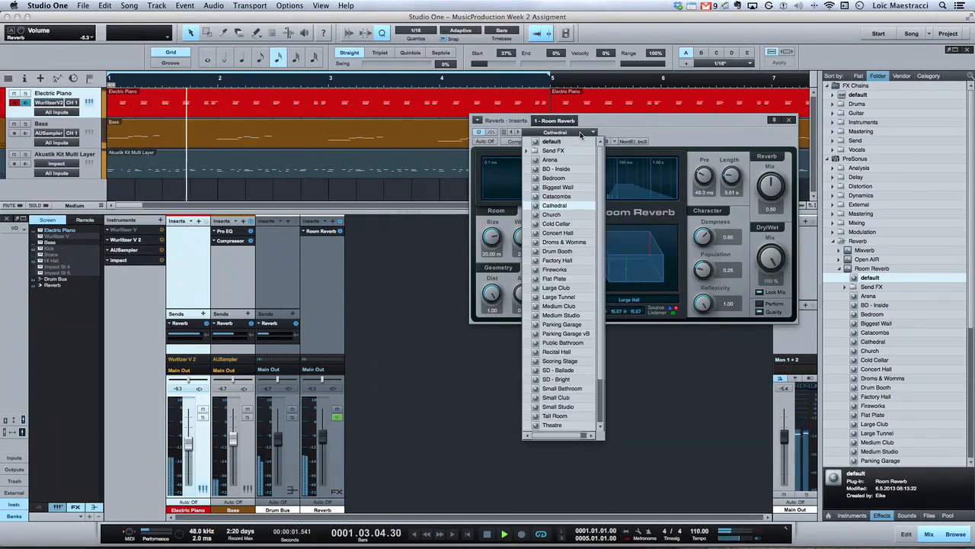
click(558, 343)
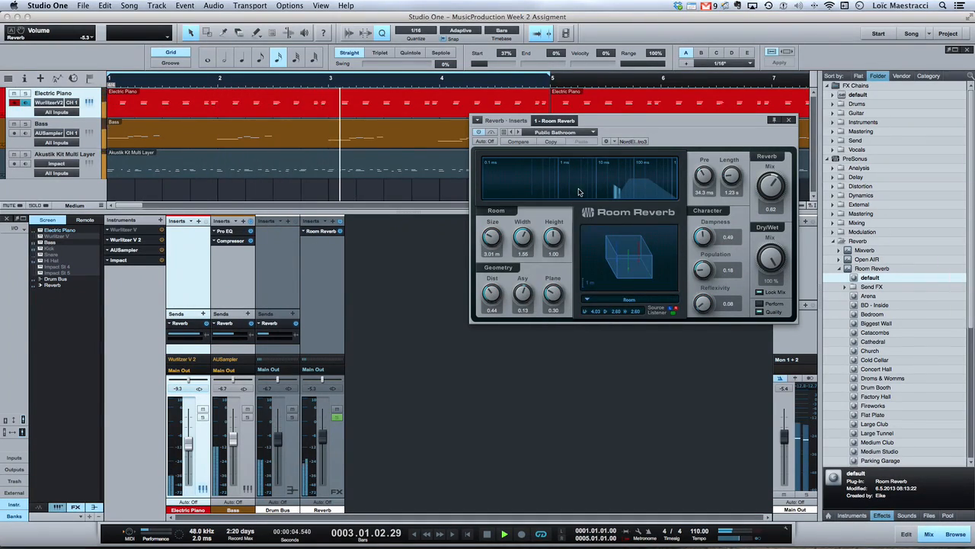
click(592, 133)
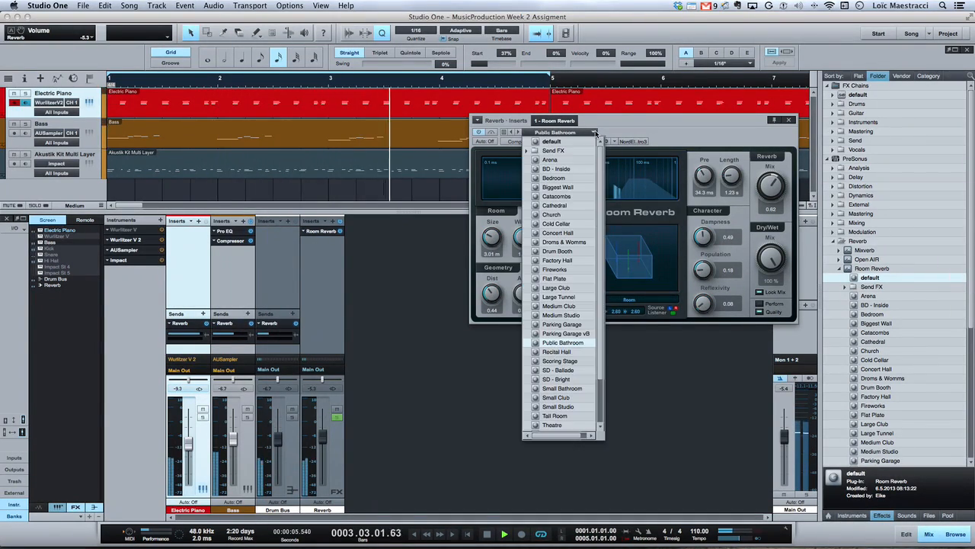
click(570, 322)
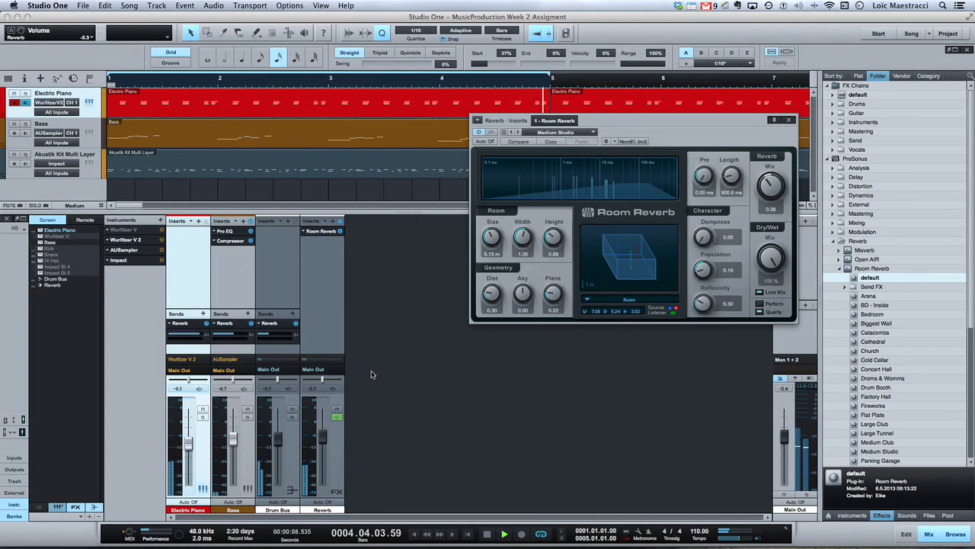